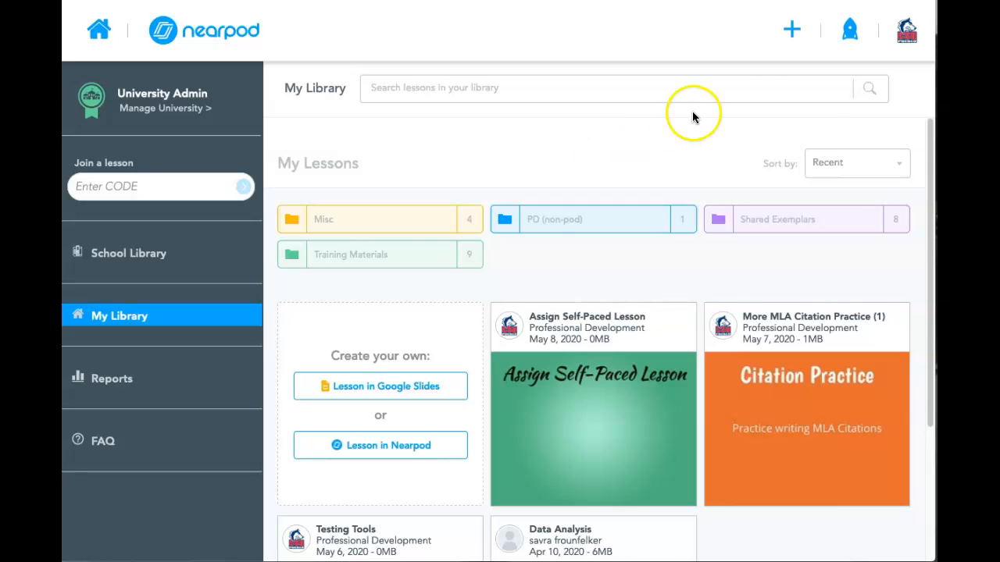
Open the account settings from the profile and show the Advanced options
click(904, 38)
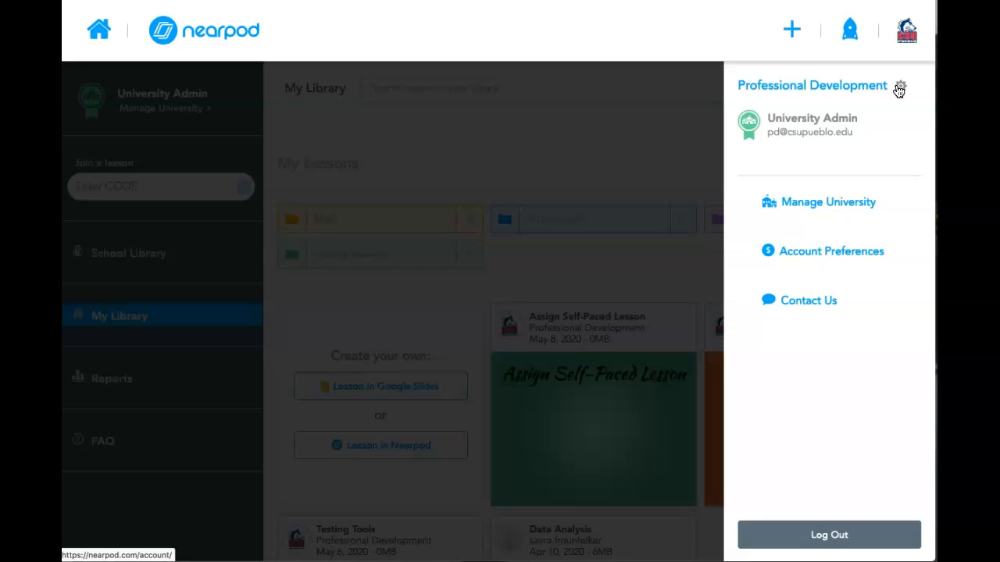
click(906, 31)
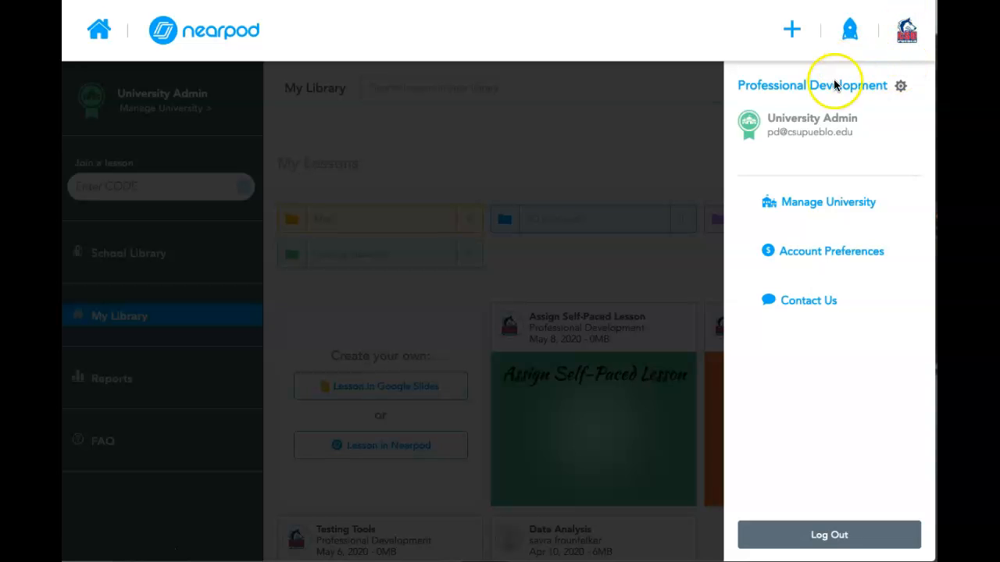
click(900, 92)
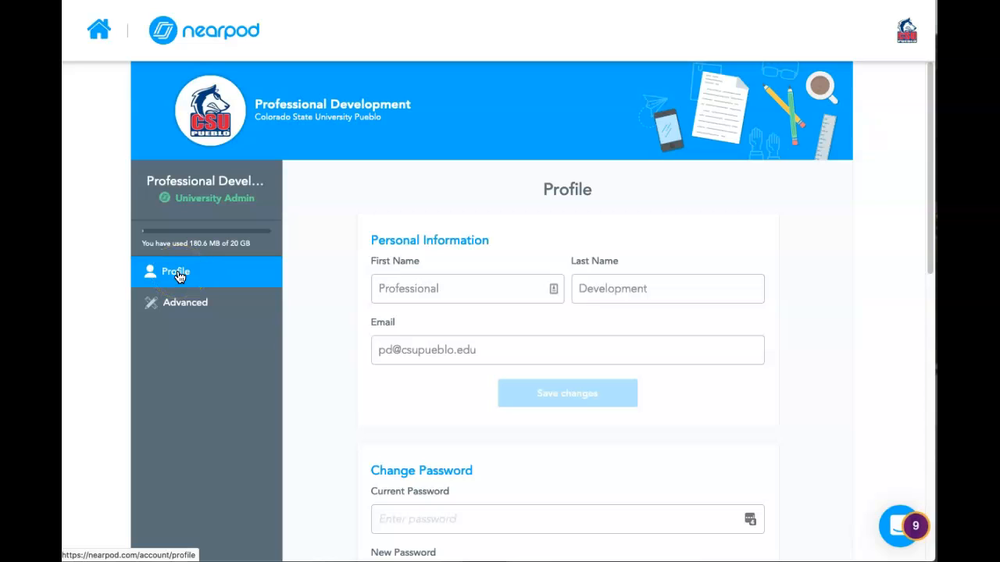
click(209, 117)
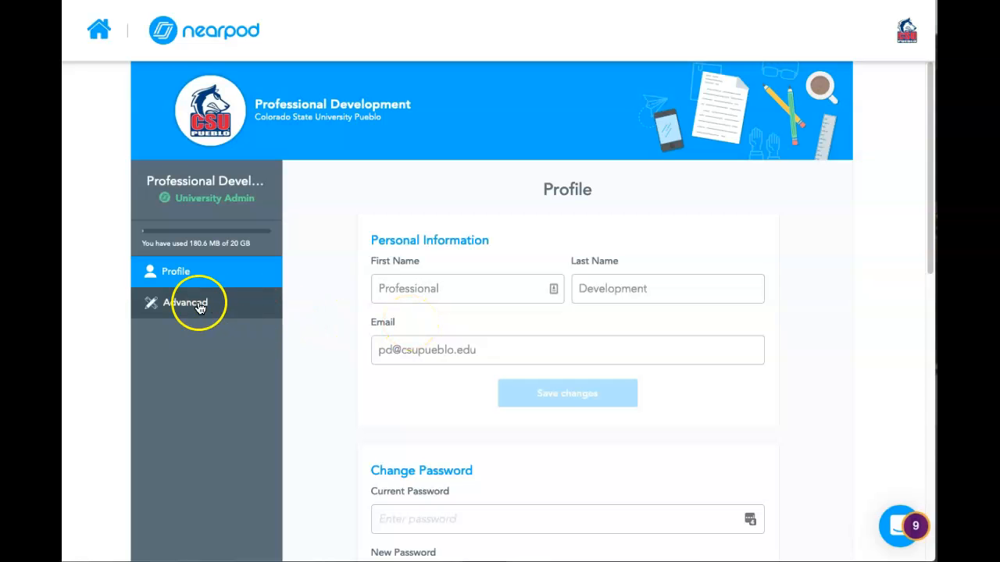
click(173, 305)
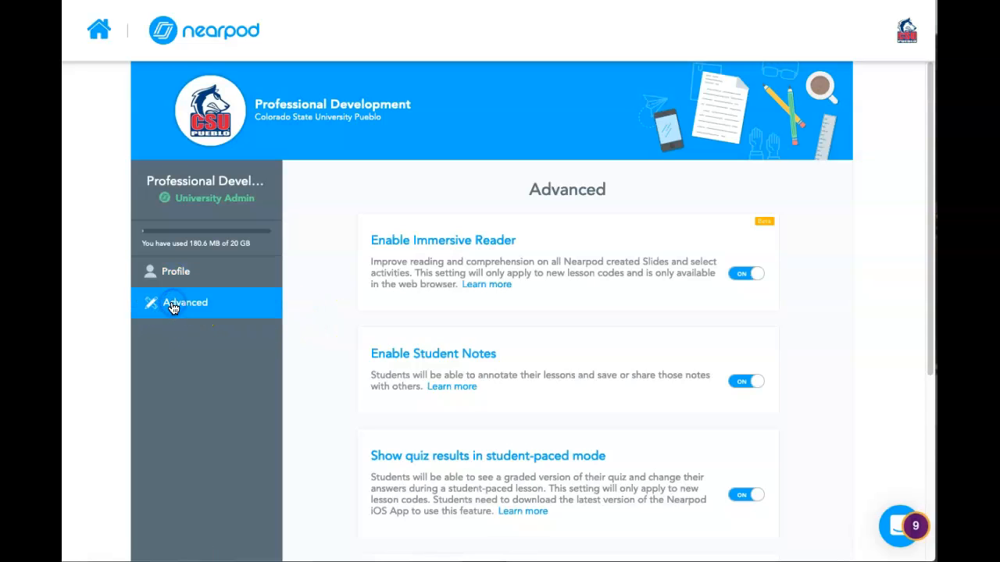
Review the Advanced options from Enable Immersive Reader to Enable Collaborate! for Student-Paced lessons, and return to the lesson library
click(928, 227)
drag(928, 227, 924, 268)
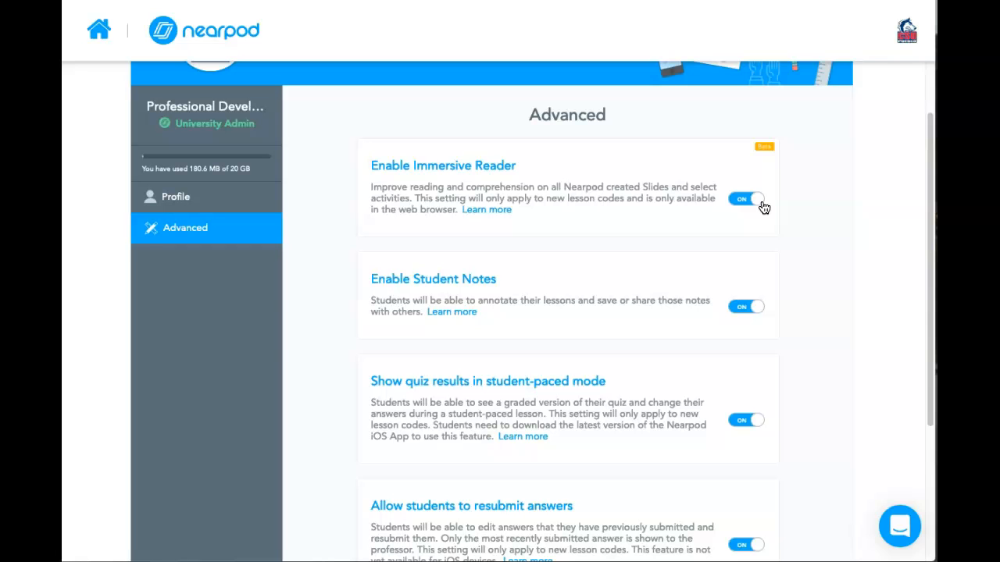
drag(919, 234, 909, 305)
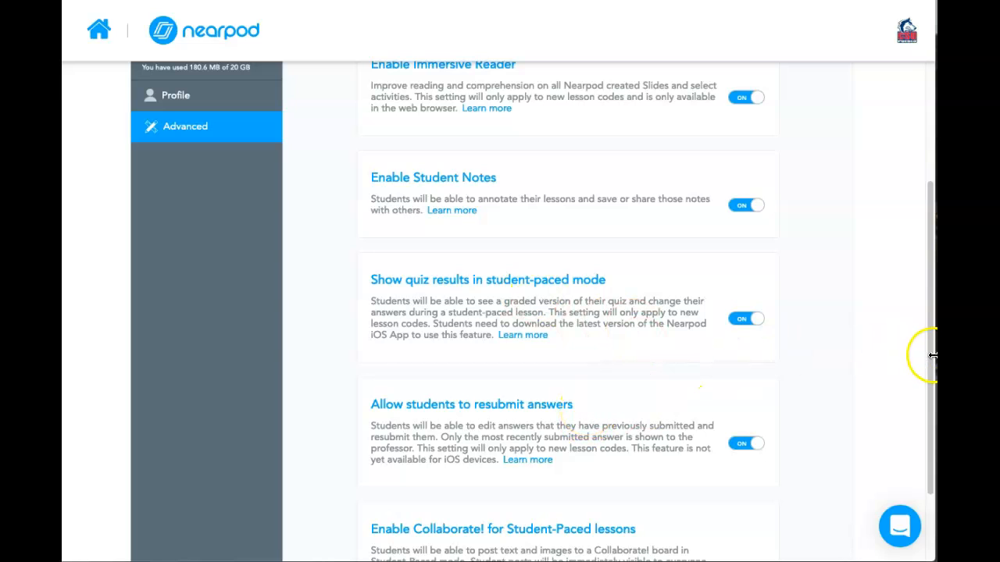
scroll(920, 360, down, 3)
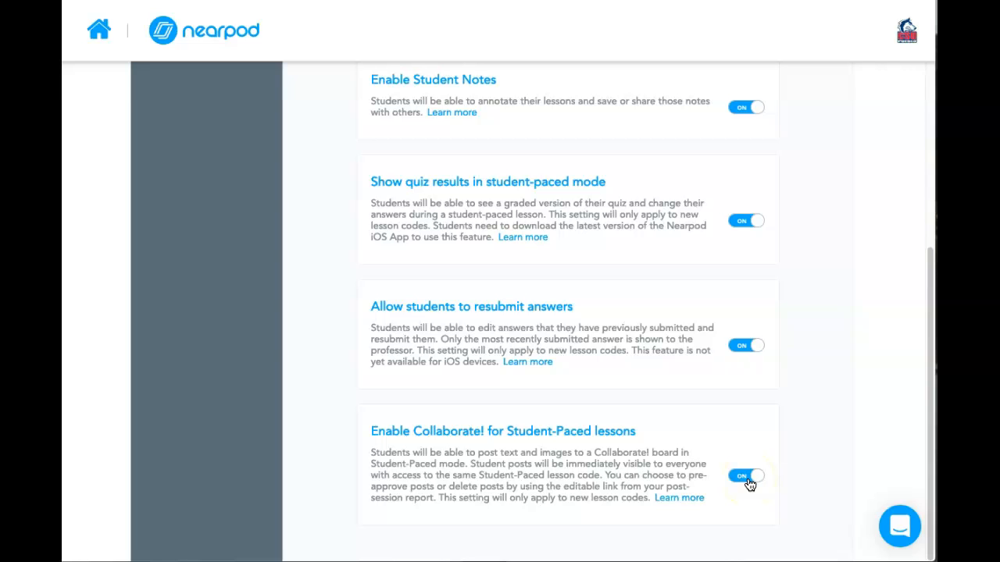
drag(923, 456, 908, 424)
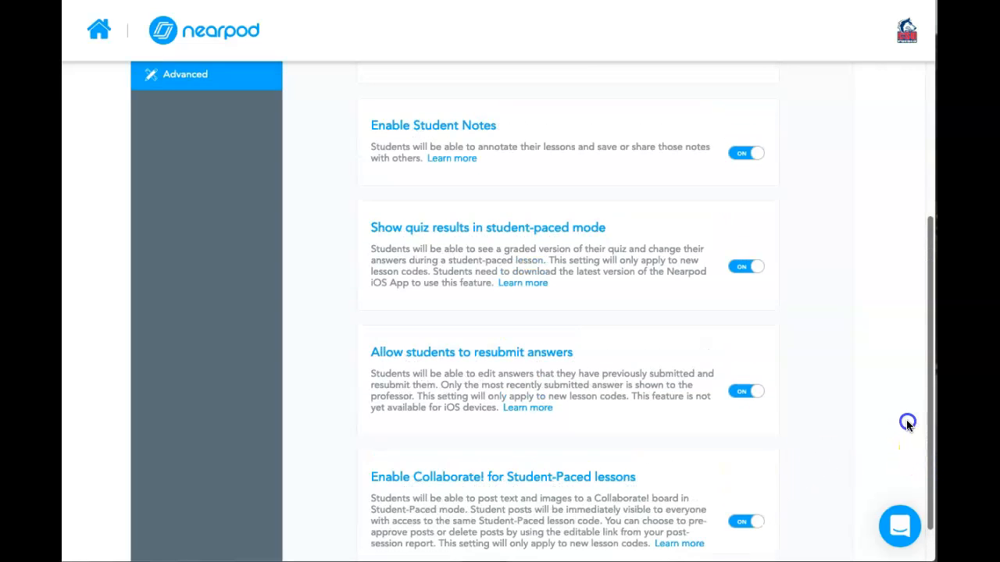
scroll(906, 424, up, 5)
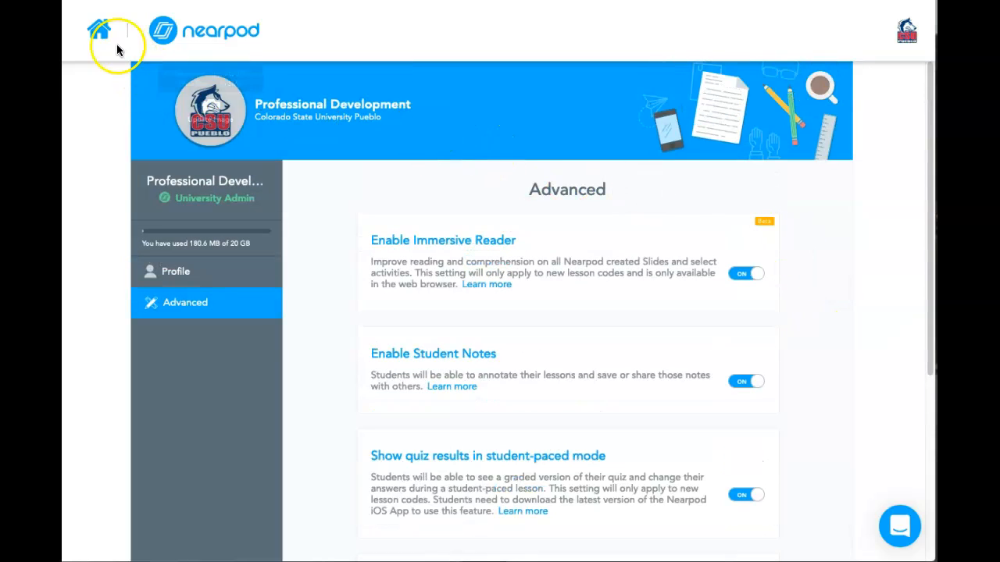
click(92, 31)
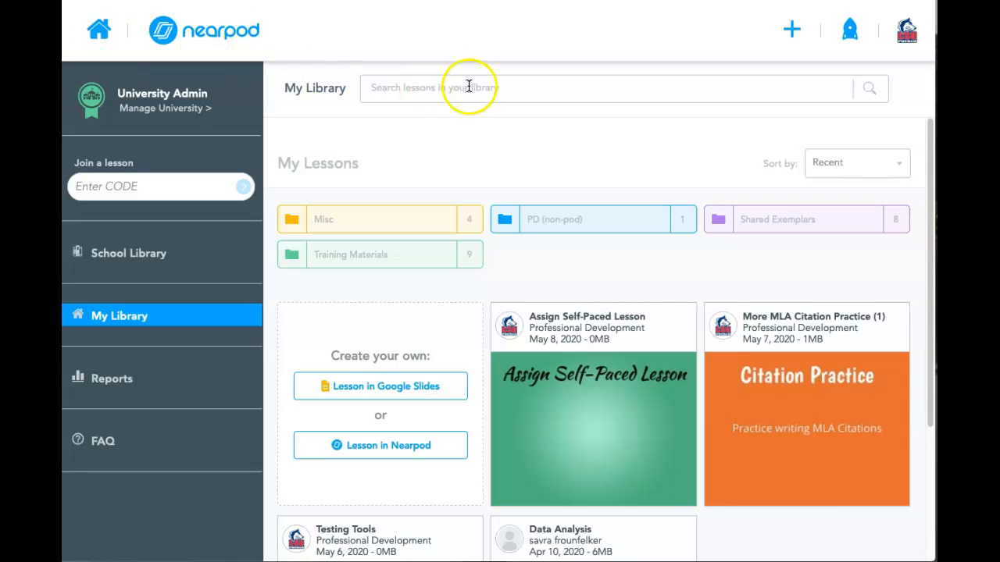
Launch a new Student-Paced session of the "More MLA Citation Practice (1)" lesson
mouse_move(768, 317)
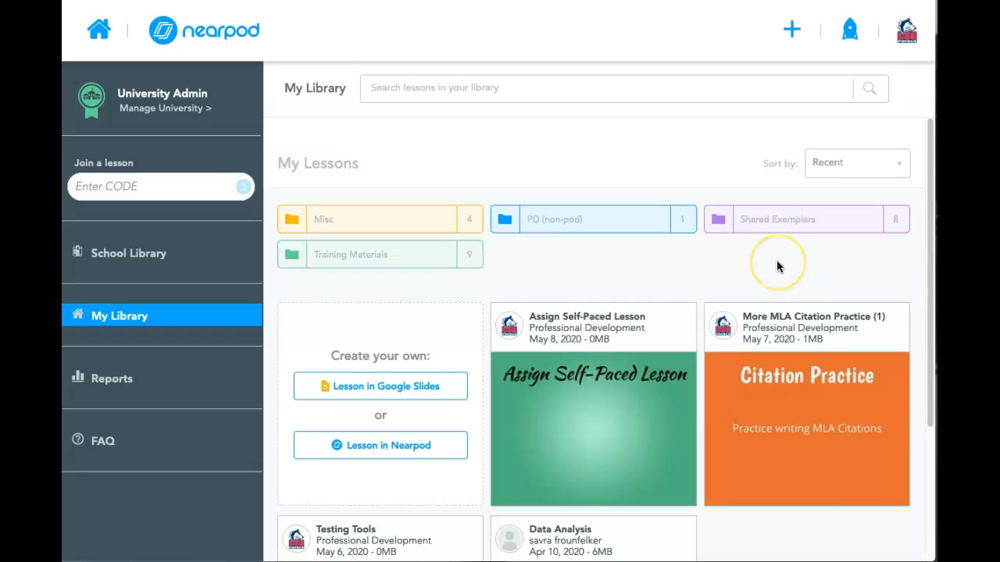
mouse_move(743, 426)
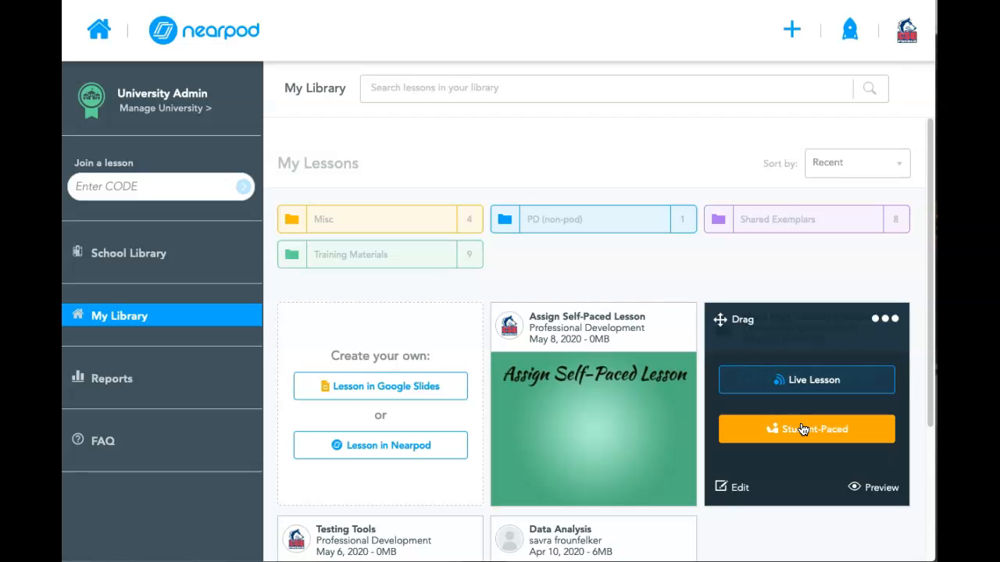
click(801, 435)
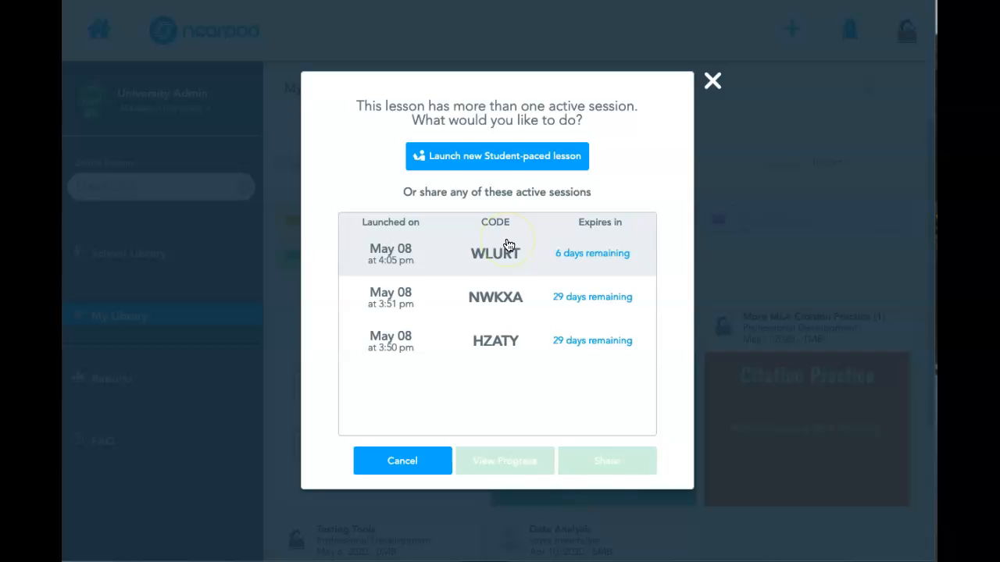
click(481, 161)
click(472, 162)
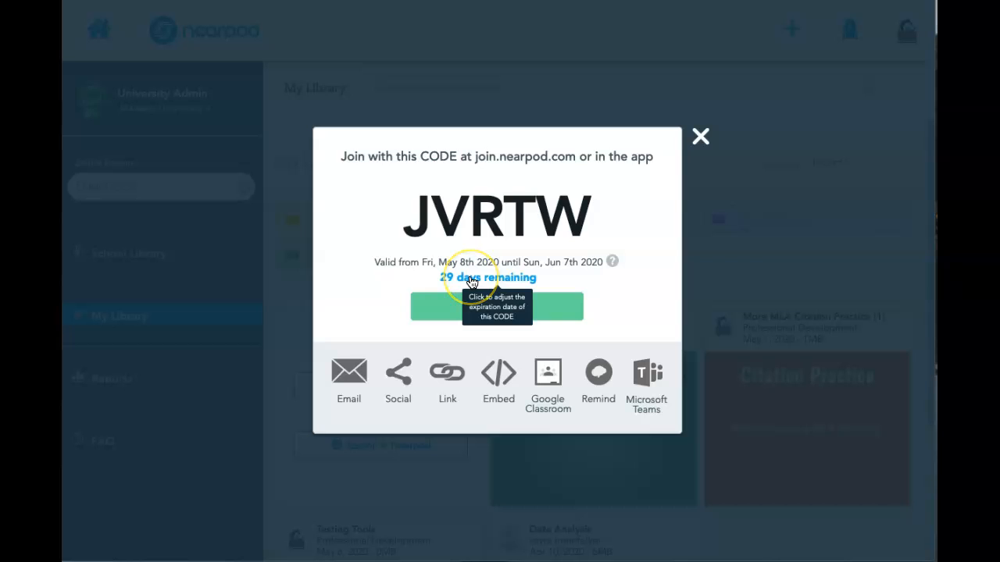
Set the lesson code's expiration date to May 16, 2020 and apply it
click(471, 278)
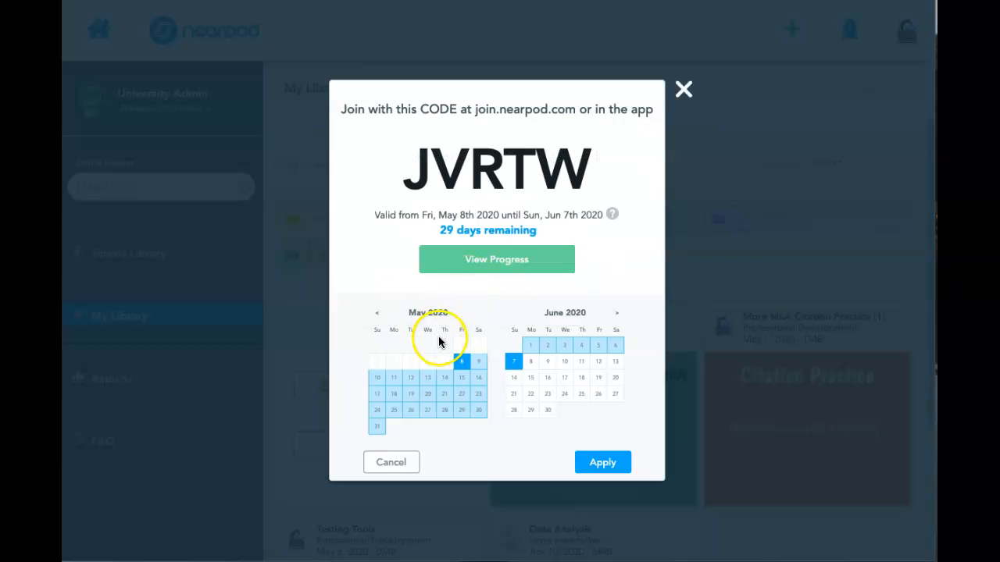
click(477, 378)
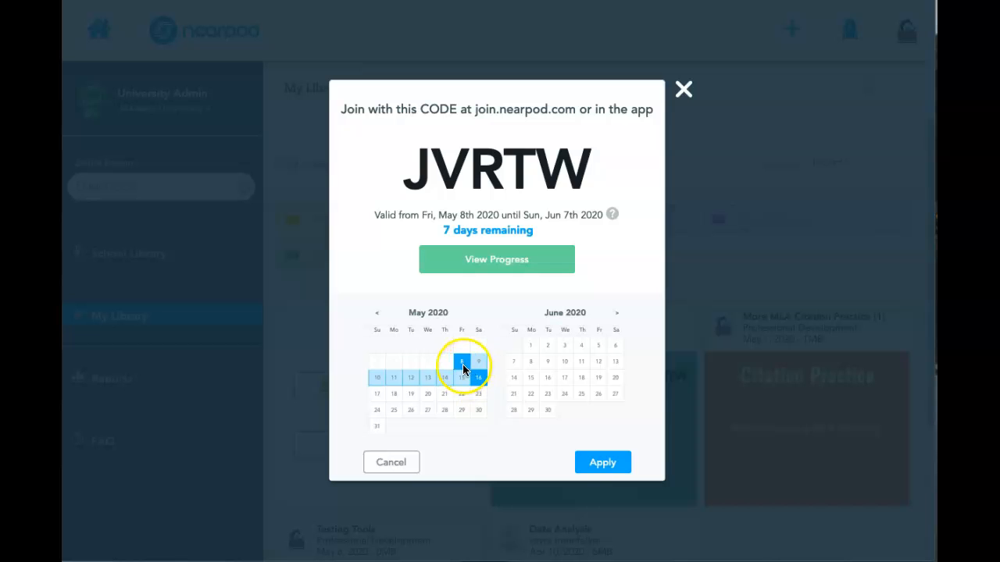
click(599, 463)
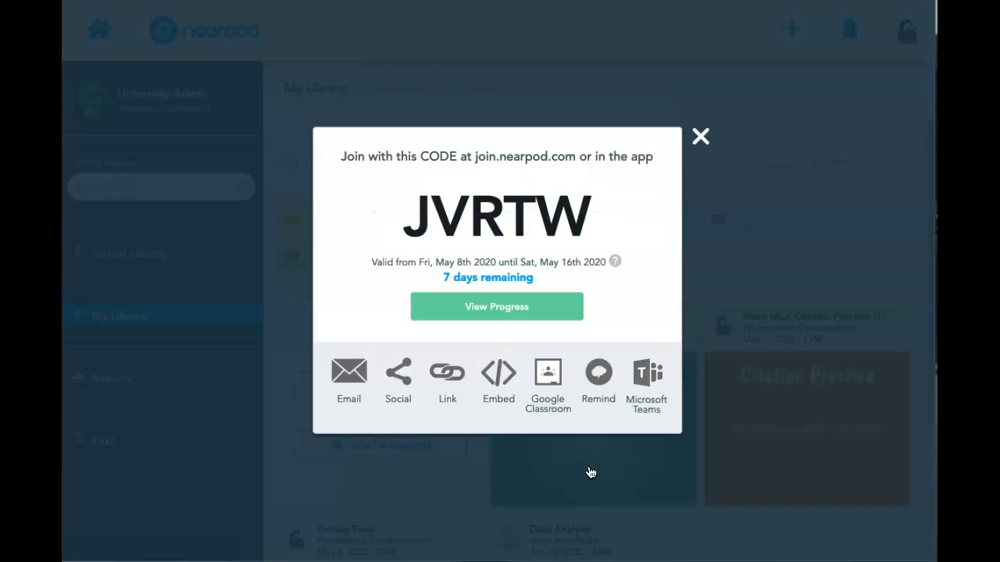
Select the new session's join code to copy it, and close the sharing dialog
drag(615, 221, 410, 219)
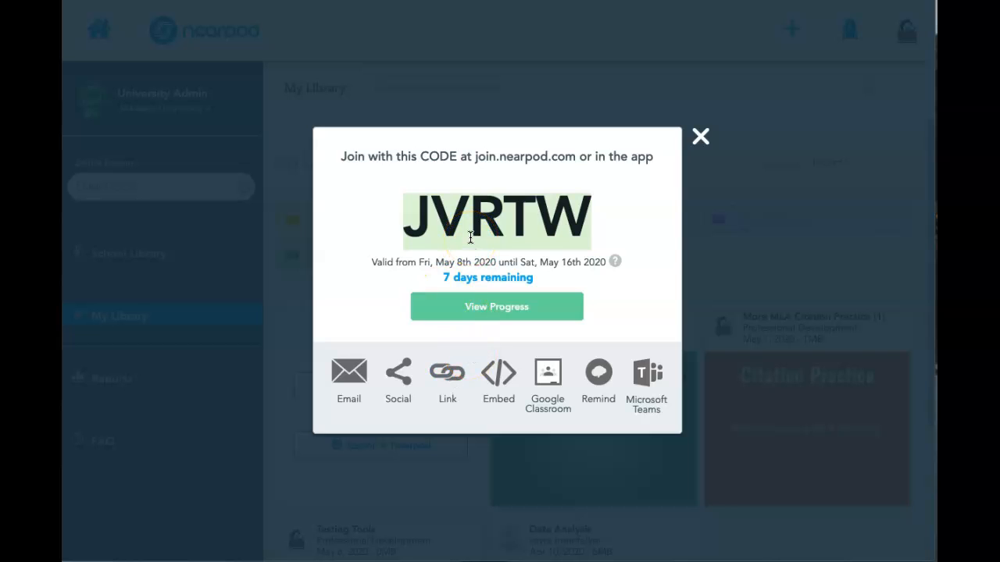
drag(587, 211, 392, 200)
click(701, 138)
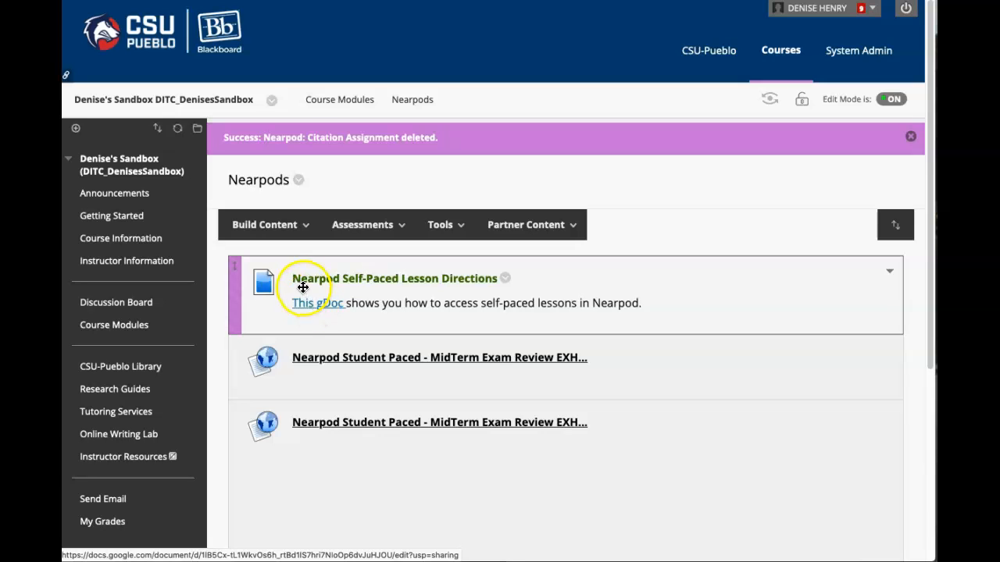
In the Nearpods folder of the Blackboard course, start an assignment named "Nearpod: Citation Assignment"
click(267, 227)
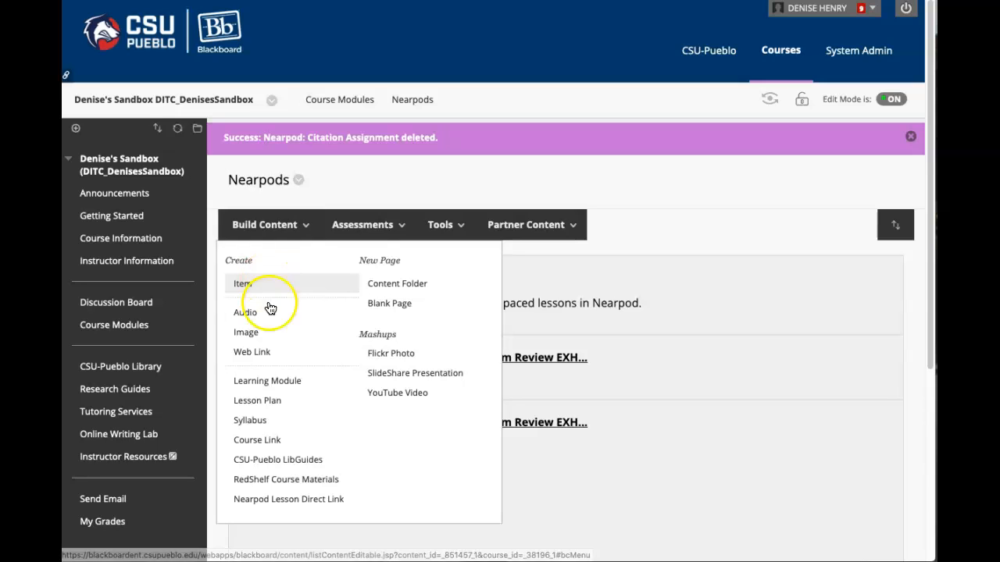
click(303, 509)
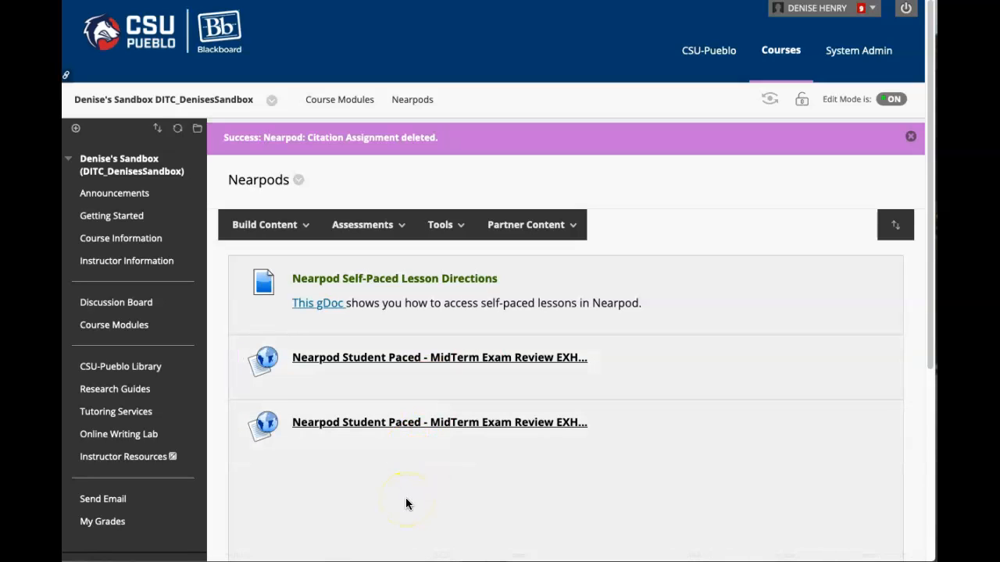
click(328, 226)
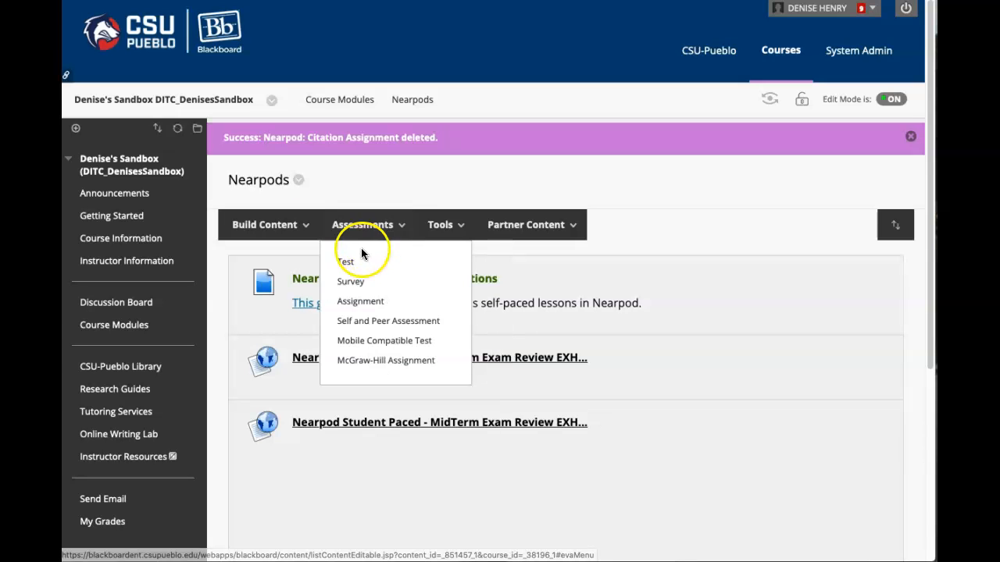
click(361, 300)
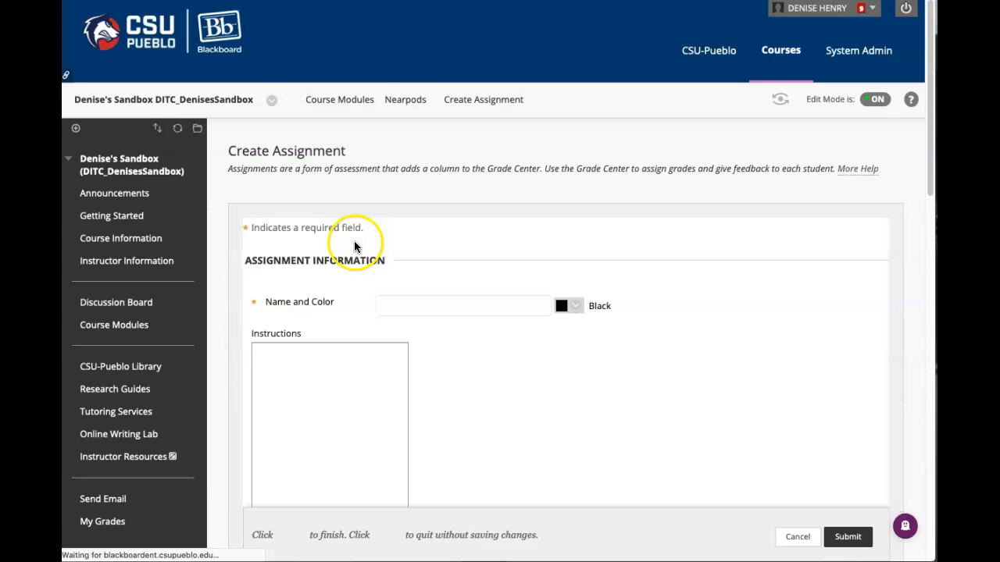
click(424, 306)
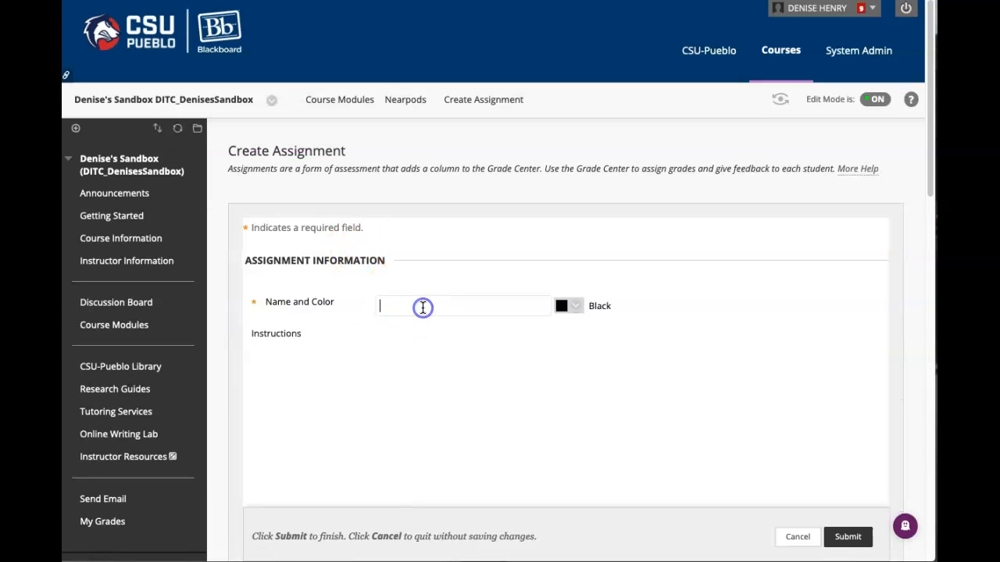
text(Ner)
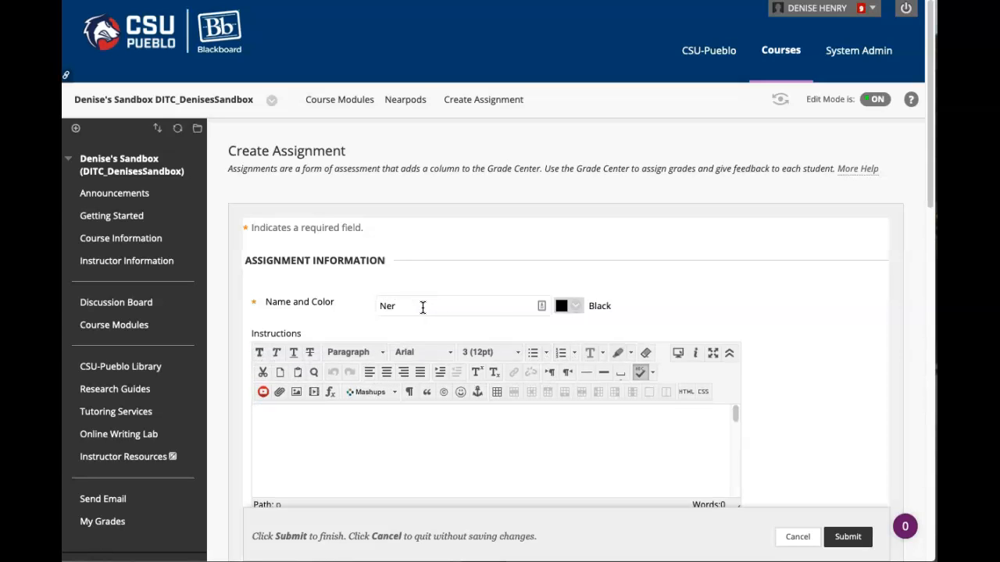
key(BackSpace)
text(ar)
click(421, 304)
click(422, 321)
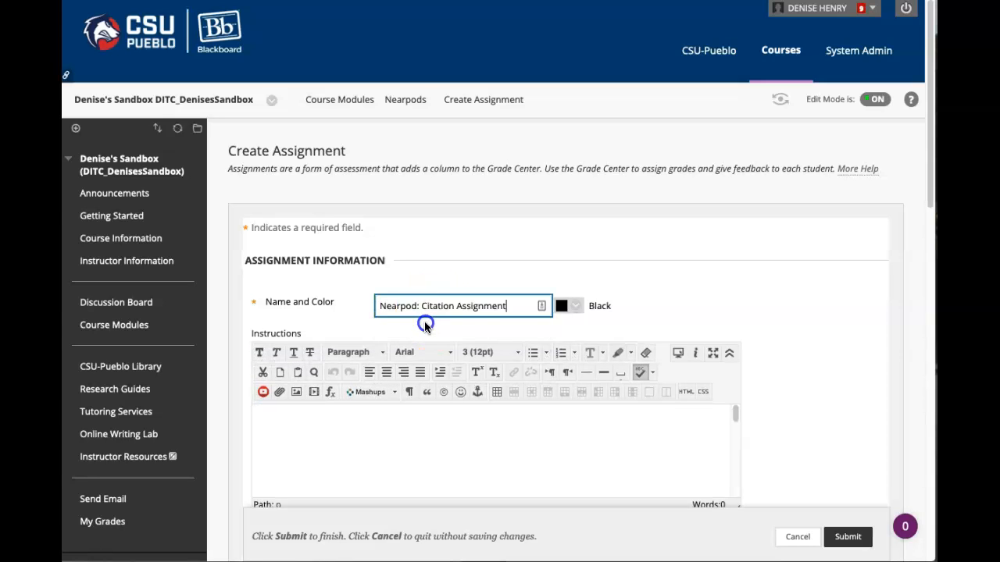
Set the assignment name's color to the dark green Obscure Dull Spring
click(572, 312)
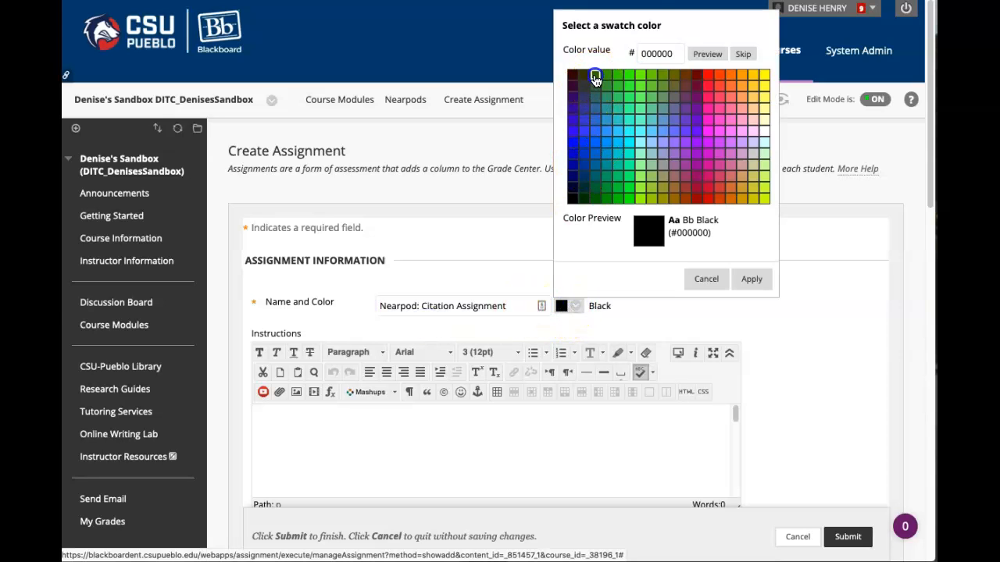
click(595, 78)
click(749, 279)
Write "Lesson Join Code :" followed by the Nearpod lesson code in the instructions and set that line to 18pt
click(384, 451)
text(Lesson Join Code : JVRTW)
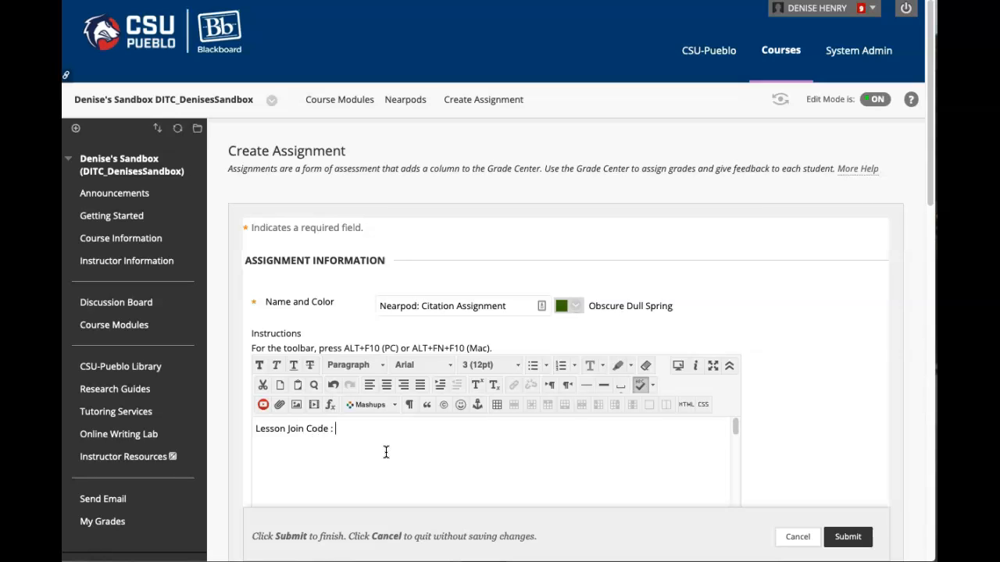
click(406, 439)
drag(382, 429, 253, 420)
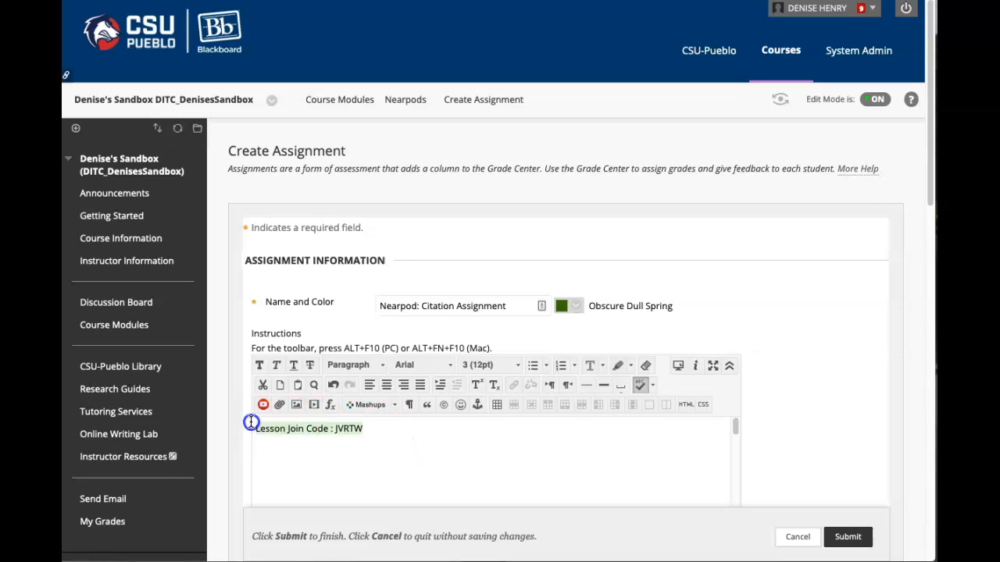
click(514, 365)
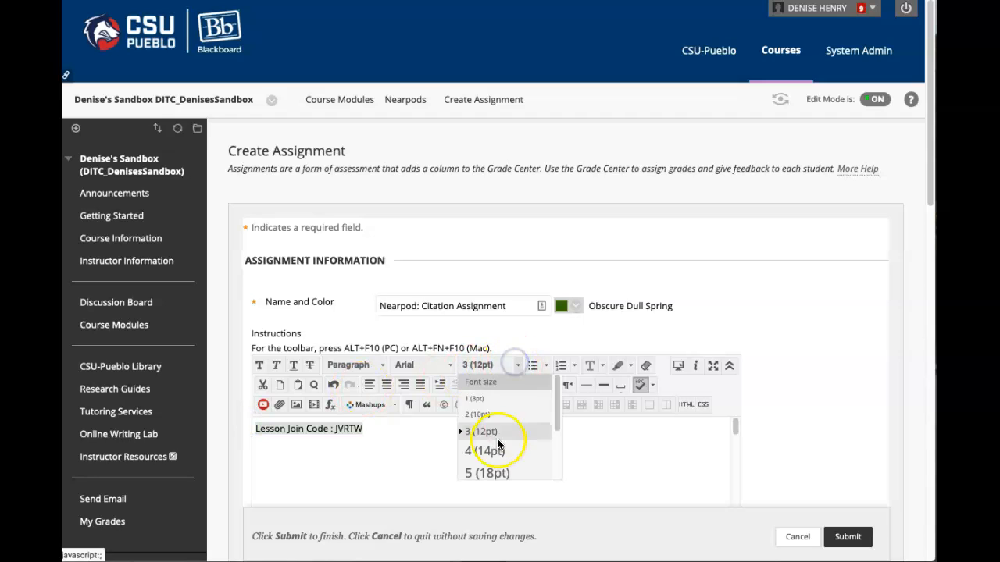
click(500, 473)
click(556, 447)
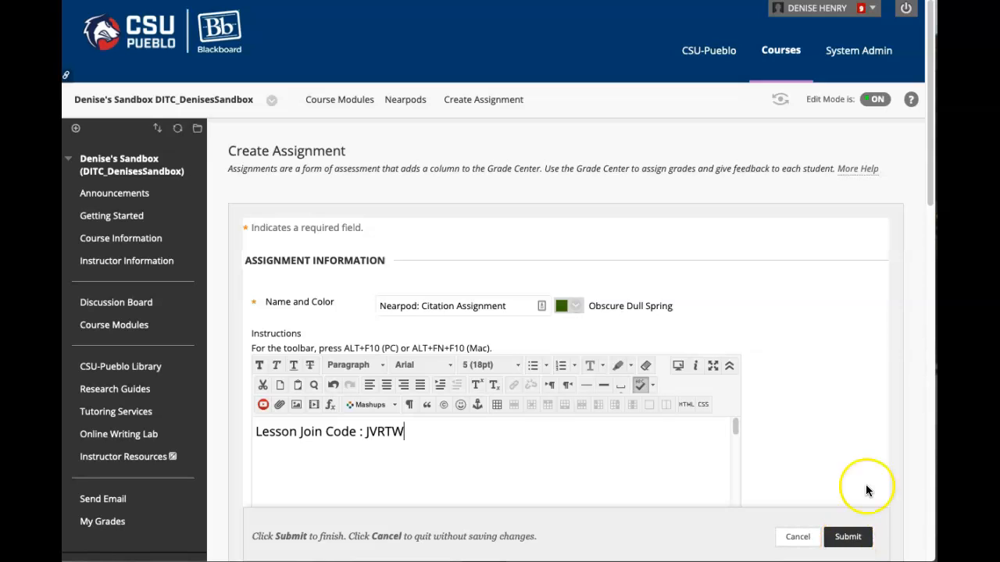
Set the assignment's due date to 05/16/2020 at 11:59 PM
drag(931, 196, 906, 393)
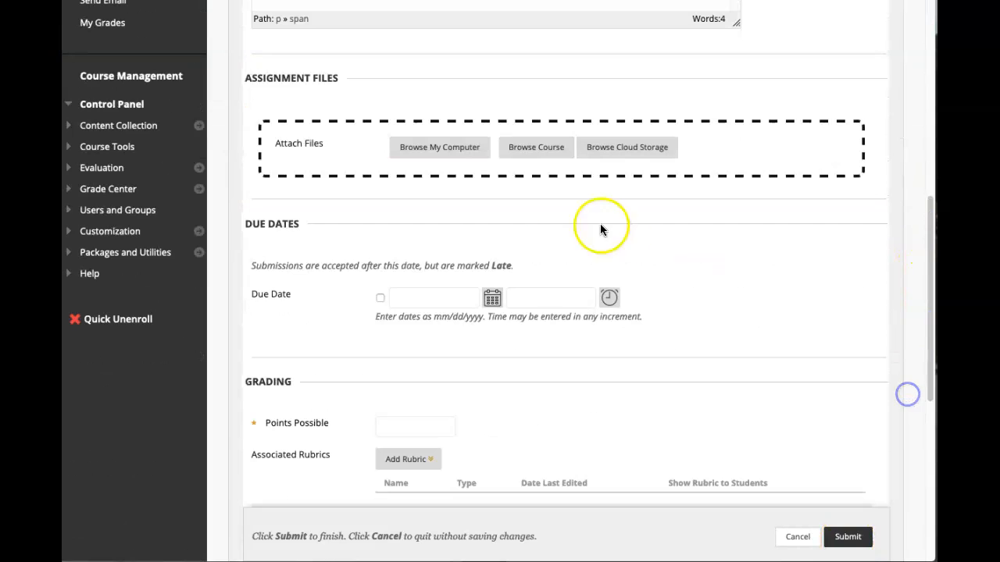
click(492, 298)
click(632, 227)
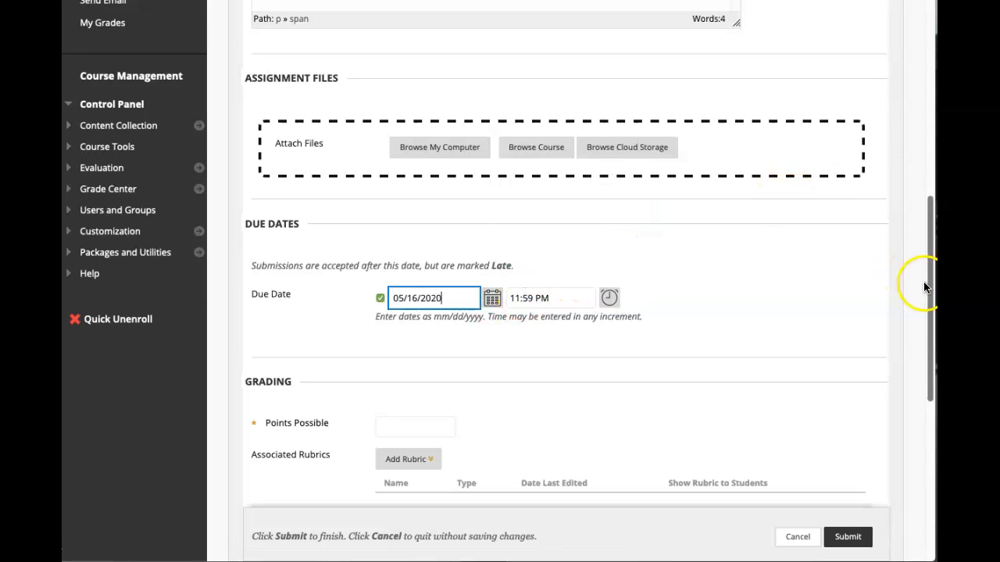
Set the points possible to 10 and submit the assignment
drag(922, 285, 919, 346)
click(421, 278)
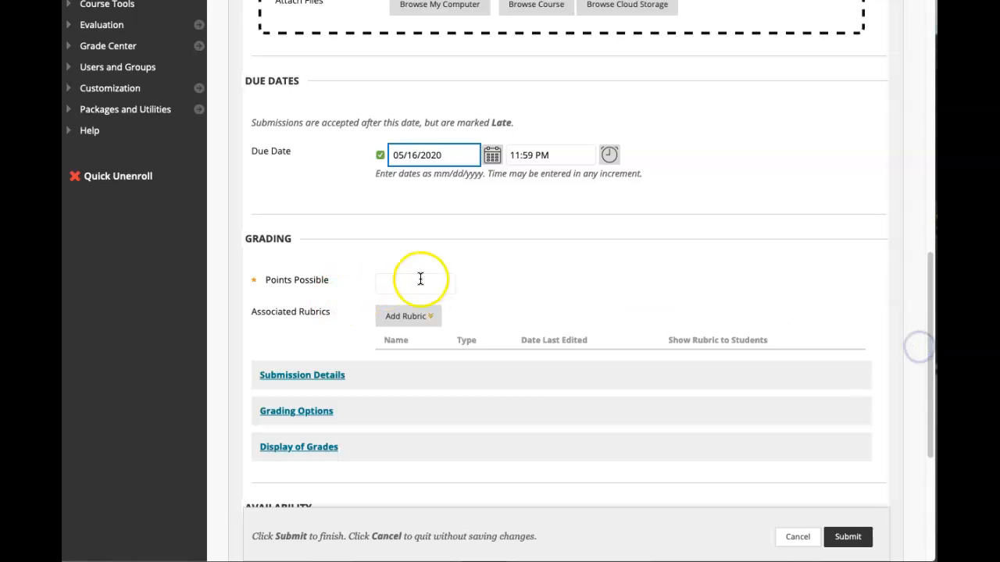
text(10)
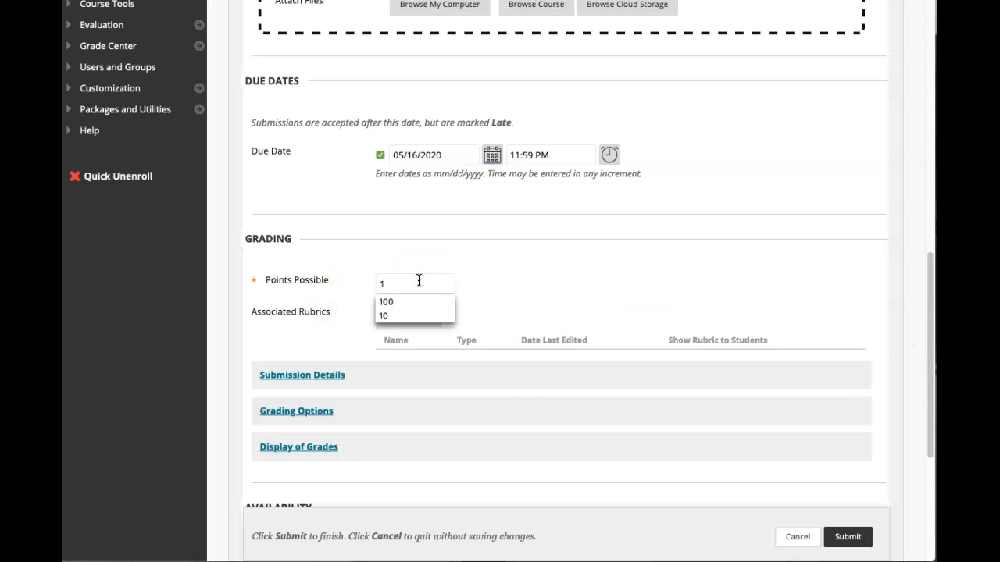
click(507, 261)
drag(922, 344, 926, 476)
click(849, 500)
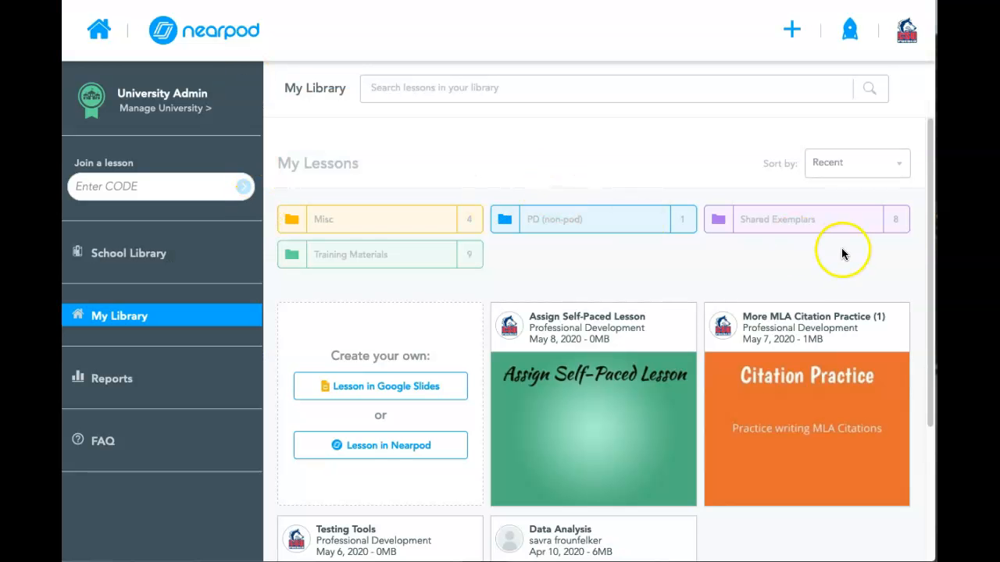
Switch back to Nearpod and show the launch options of the "More MLA Citation Practice (1)" lesson
mouse_move(807, 402)
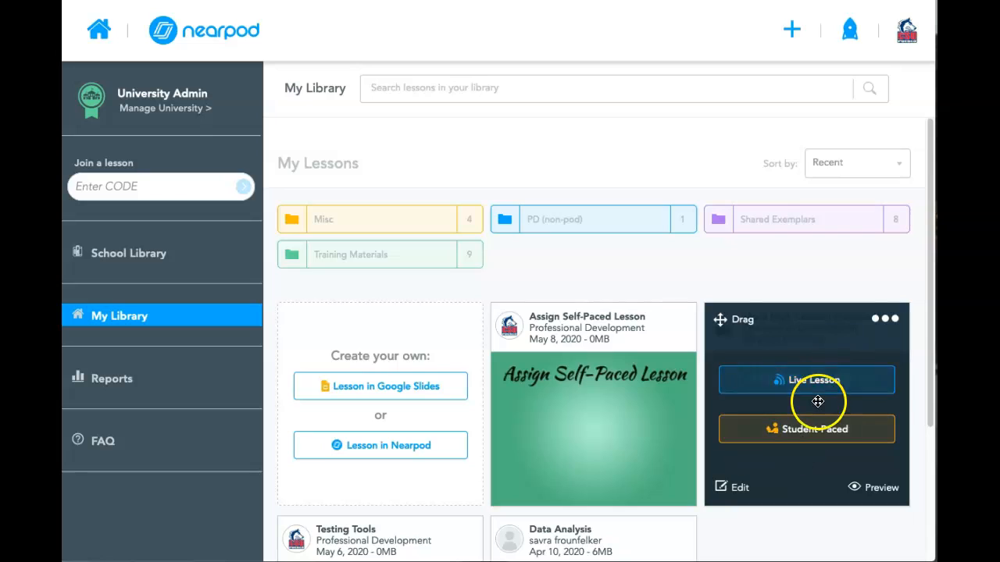